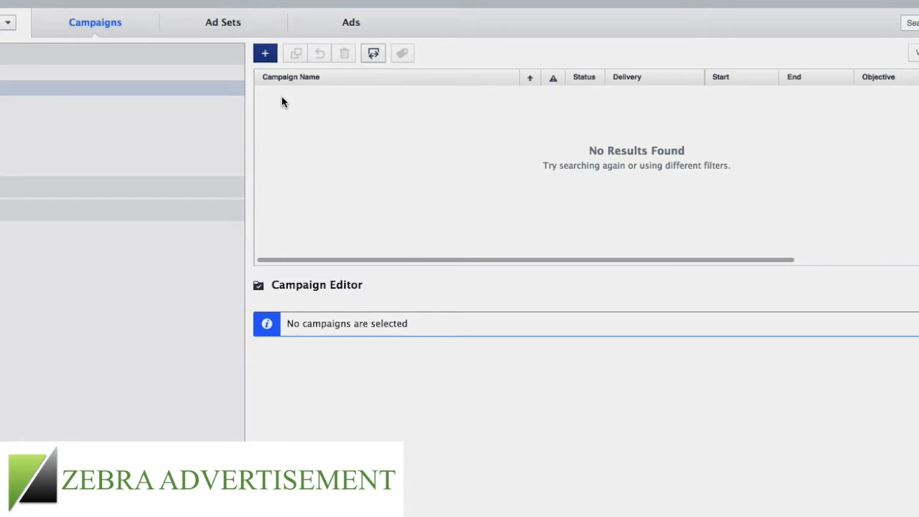
# Create a campaign named Example with the Reach and Frequency buying type and the Clicks to Website objective.
pyautogui.click(264, 54)
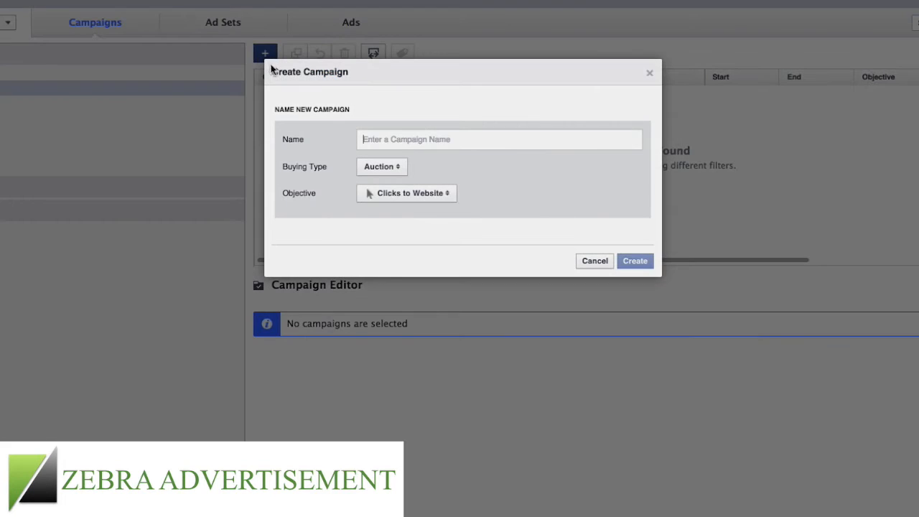
pyautogui.click(361, 134)
pyautogui.write('Example')
pyautogui.click(398, 171)
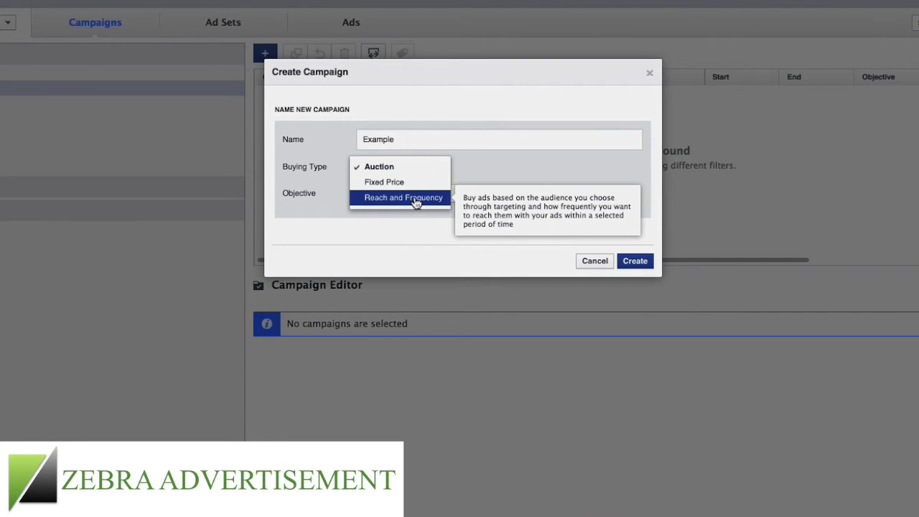
pyautogui.click(415, 202)
pyautogui.click(417, 195)
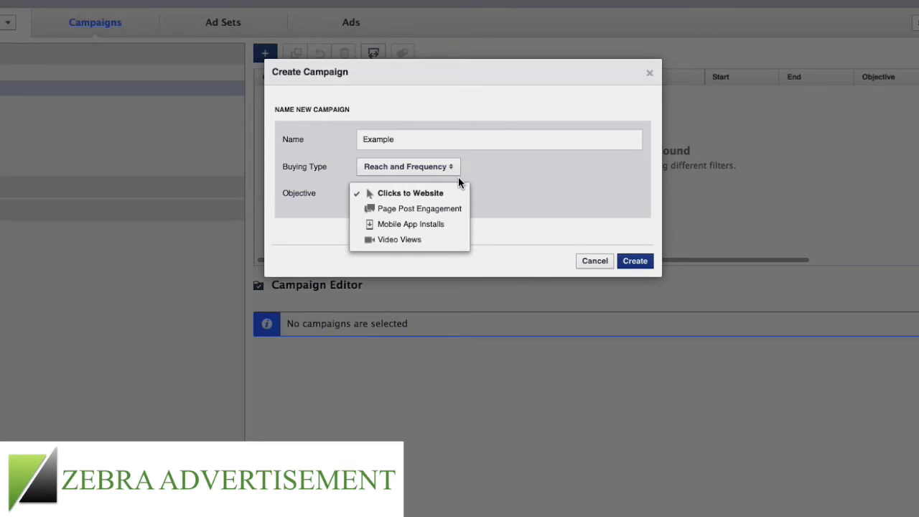
pyautogui.click(627, 201)
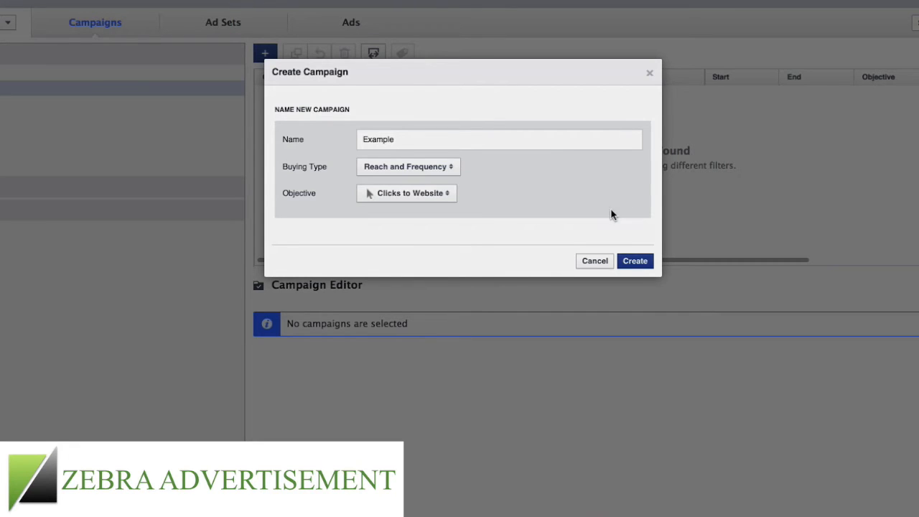
pyautogui.click(636, 262)
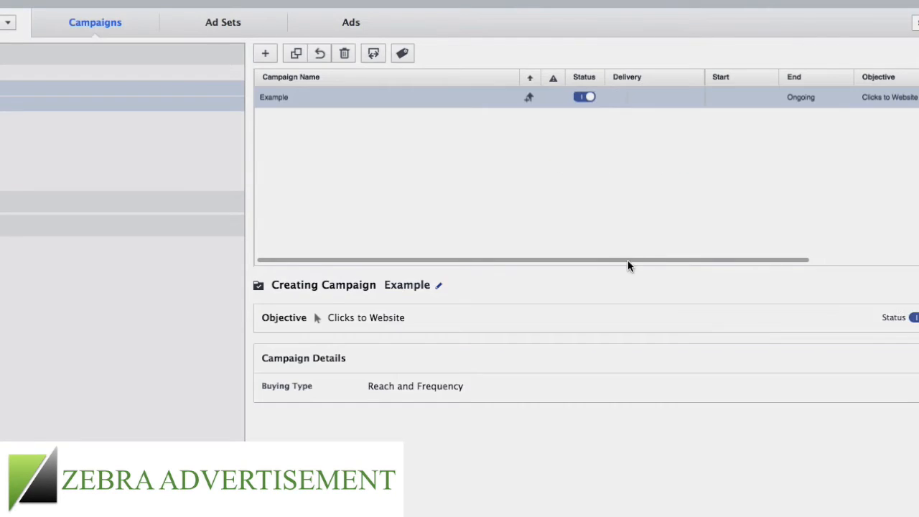
# Create an ad set named 1 in the existing Example campaign.
pyautogui.click(222, 22)
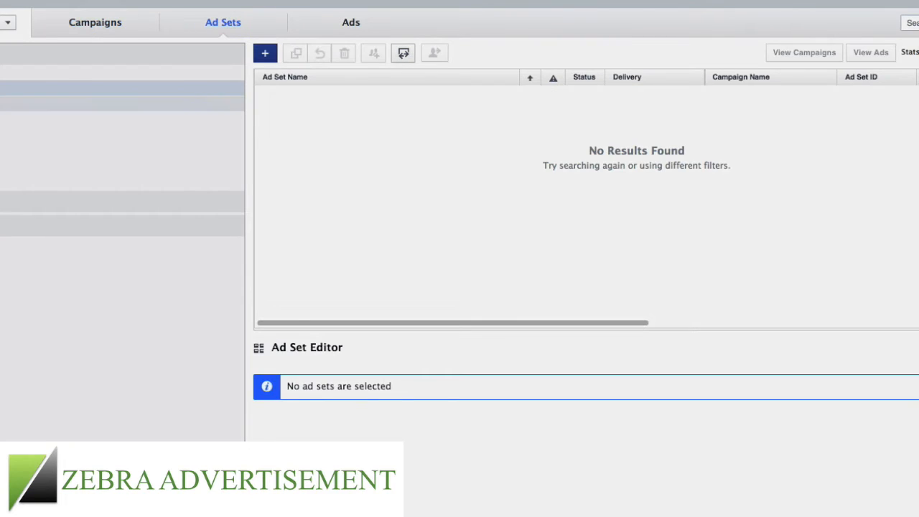
pyautogui.click(265, 53)
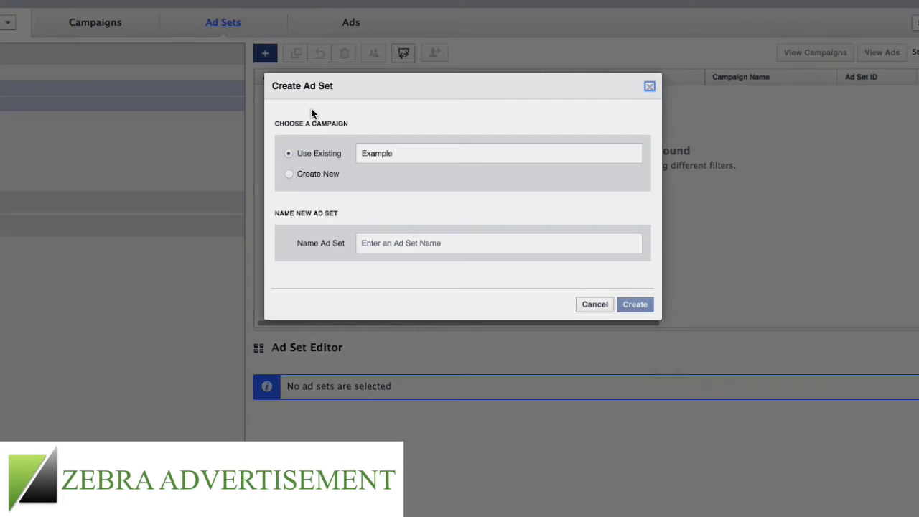
pyautogui.click(418, 250)
pyautogui.write('1')
pyautogui.click(637, 307)
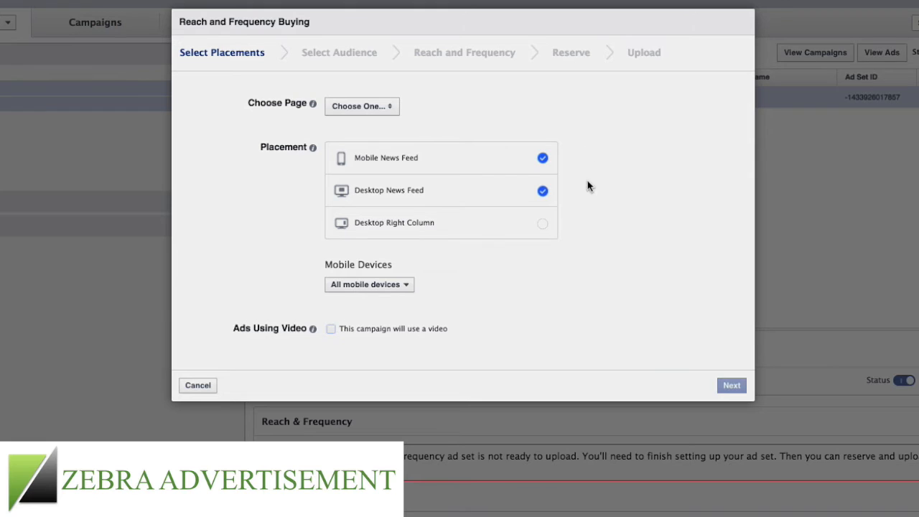
pyautogui.click(544, 162)
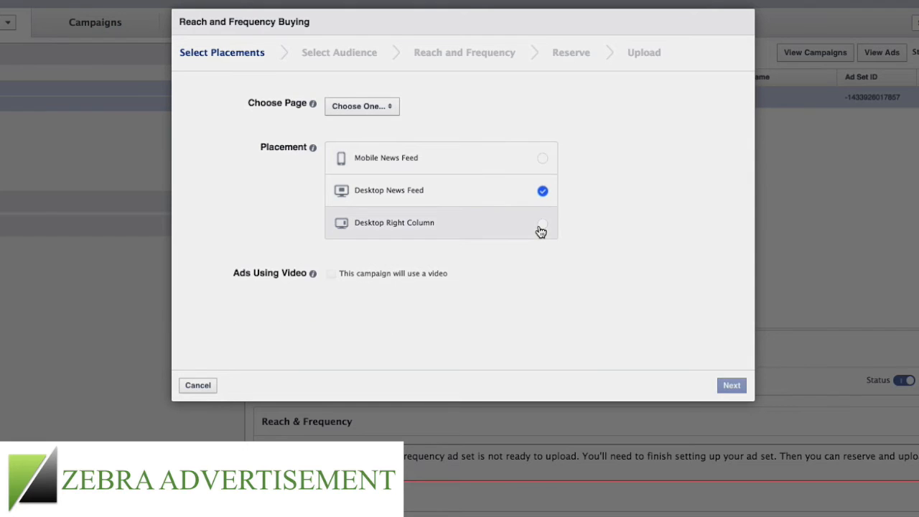
pyautogui.click(540, 159)
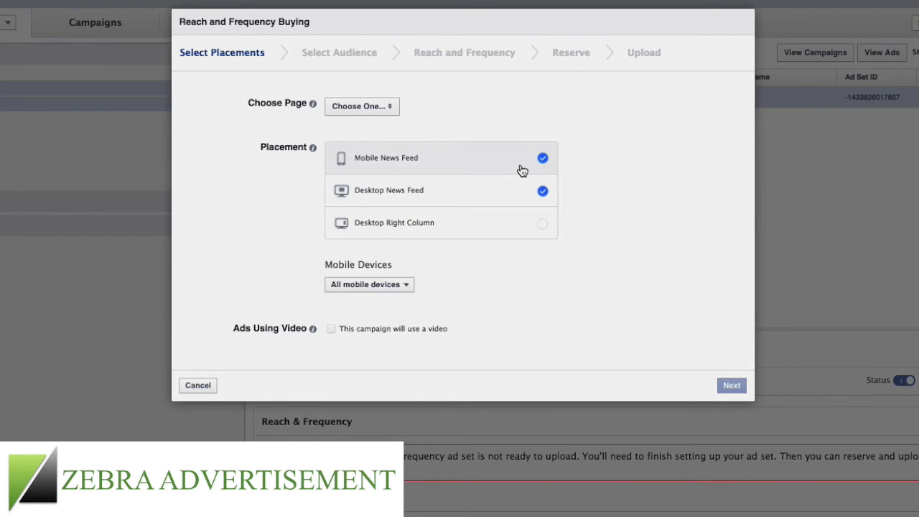
pyautogui.click(373, 334)
pyautogui.click(373, 335)
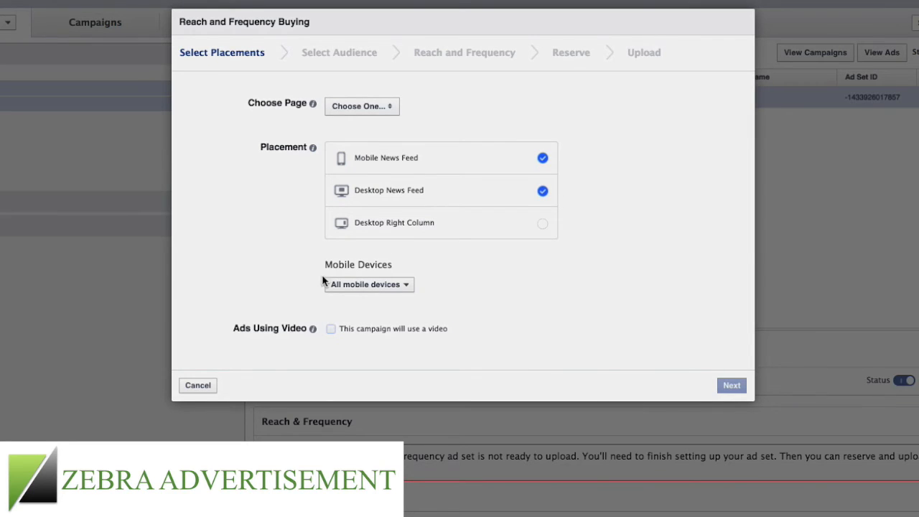
# Choose the ABC Academy of Music page for the ad set and continue to audience selection.
pyautogui.click(352, 105)
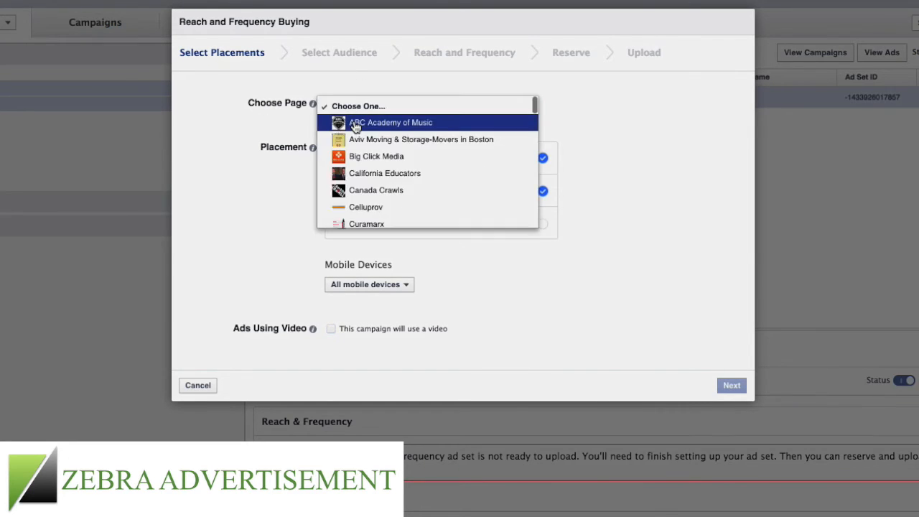
pyautogui.click(356, 125)
pyautogui.click(719, 386)
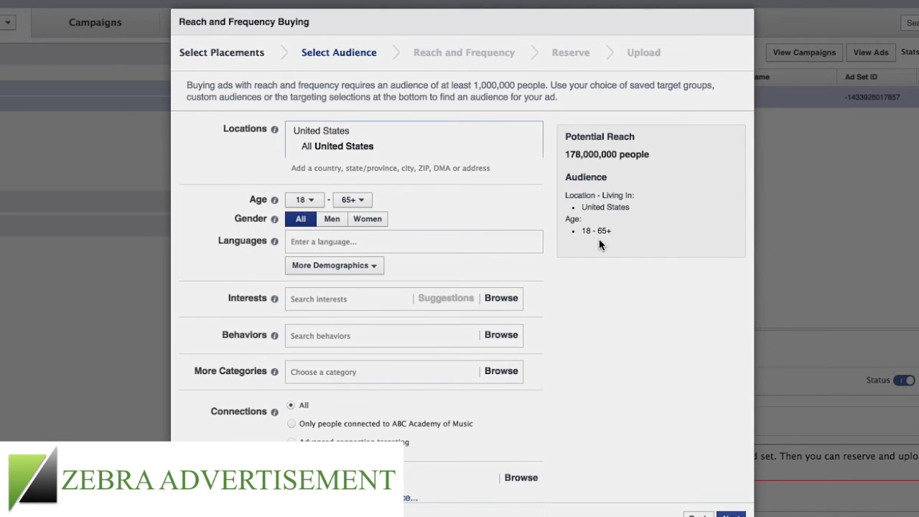
# Target the New behavior under Automotive > Motorcycle > Purchased and continue to the reach and frequency settings.
pyautogui.scroll(-2, 599, 227)
pyautogui.scroll(2, 603, 262)
pyautogui.scroll(-1, 416, 257)
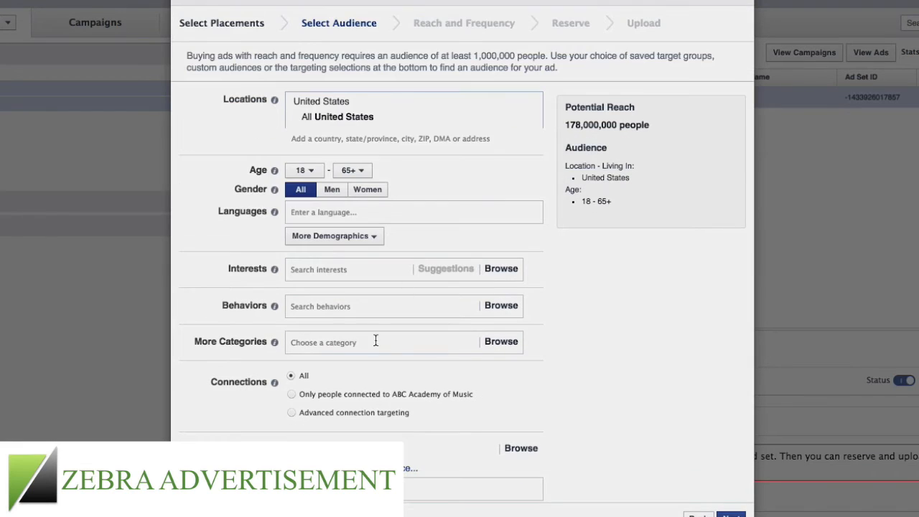
pyautogui.click(371, 314)
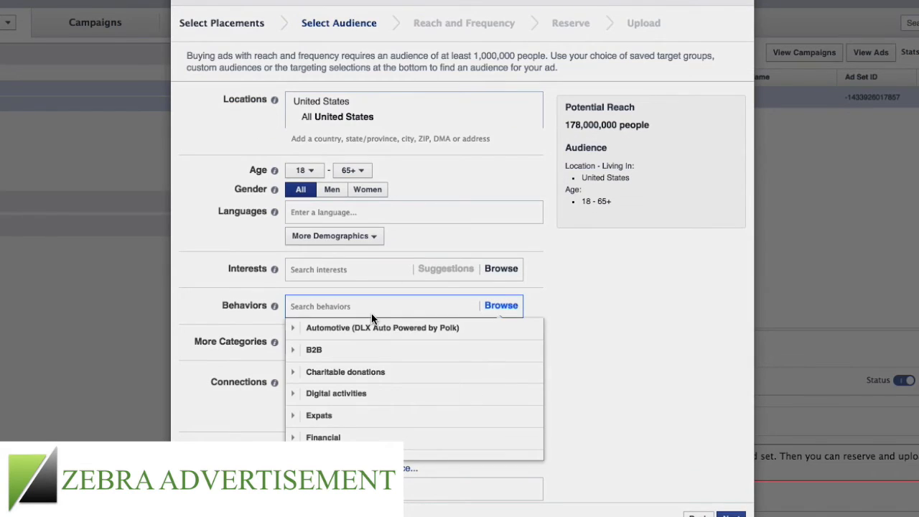
pyautogui.click(426, 325)
pyautogui.click(381, 350)
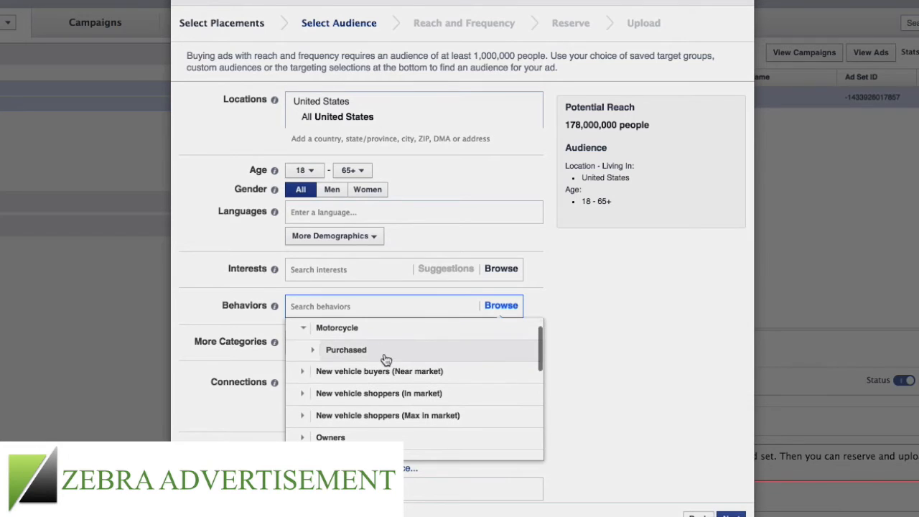
pyautogui.click(378, 357)
pyautogui.click(371, 356)
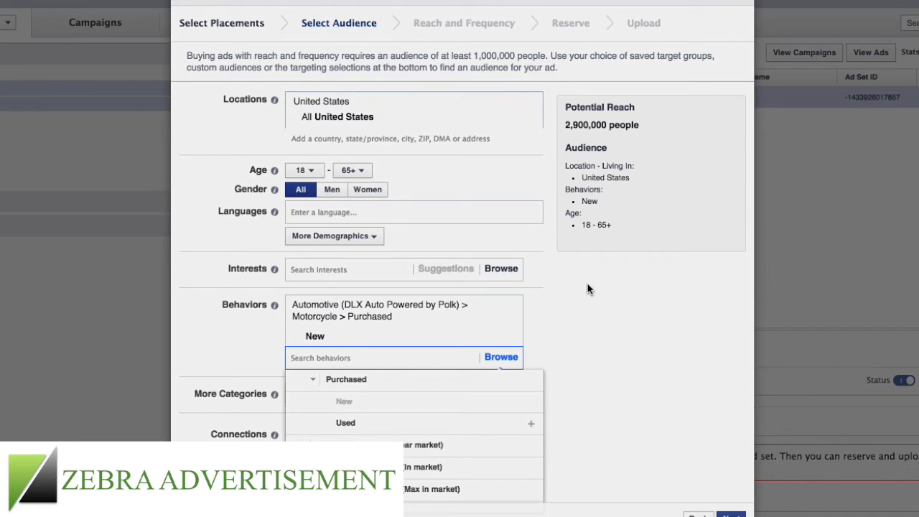
pyautogui.click(732, 513)
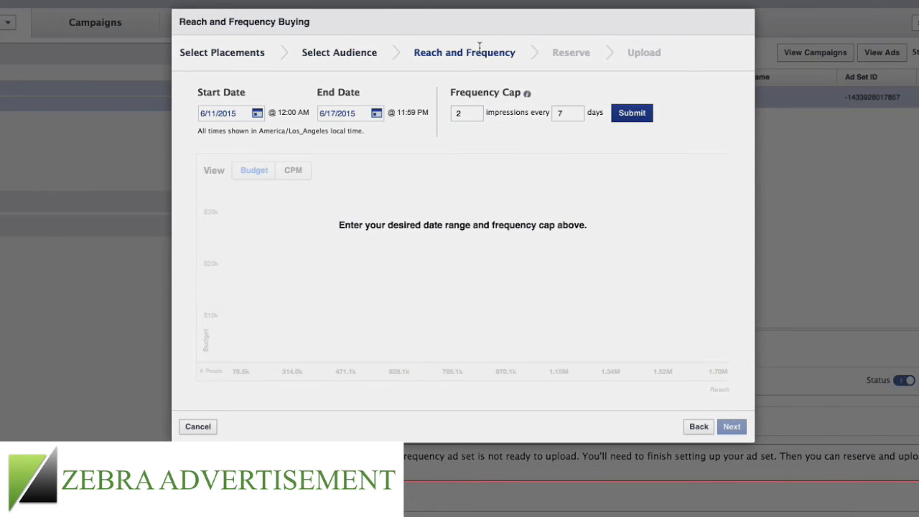
pyautogui.click(258, 115)
pyautogui.click(414, 164)
pyautogui.click(377, 114)
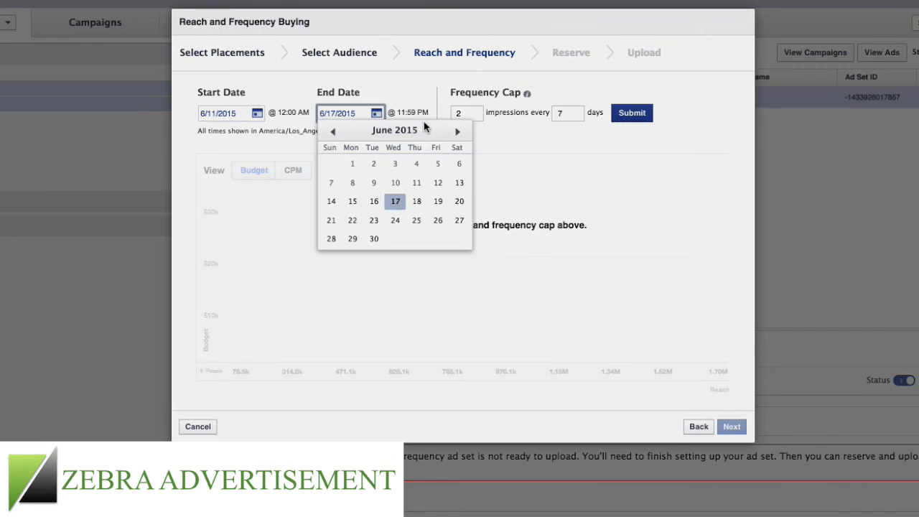
pyautogui.click(457, 132)
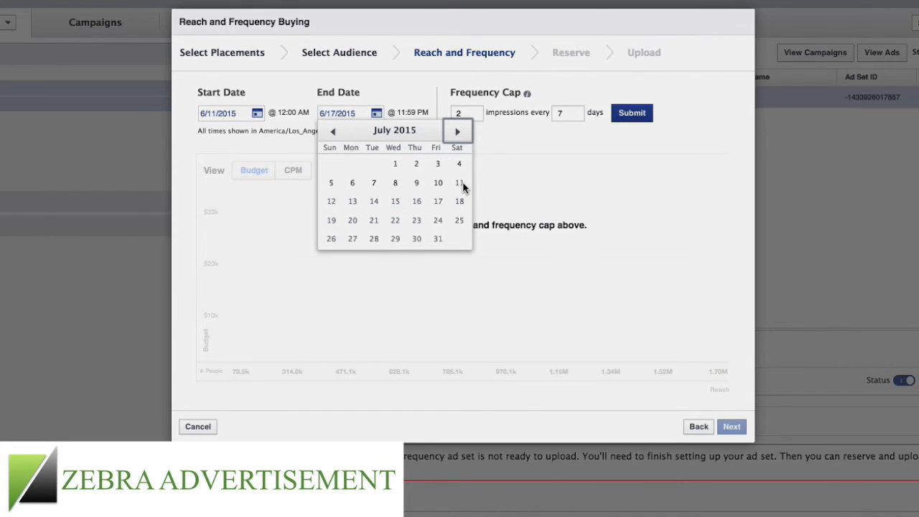
pyautogui.click(527, 172)
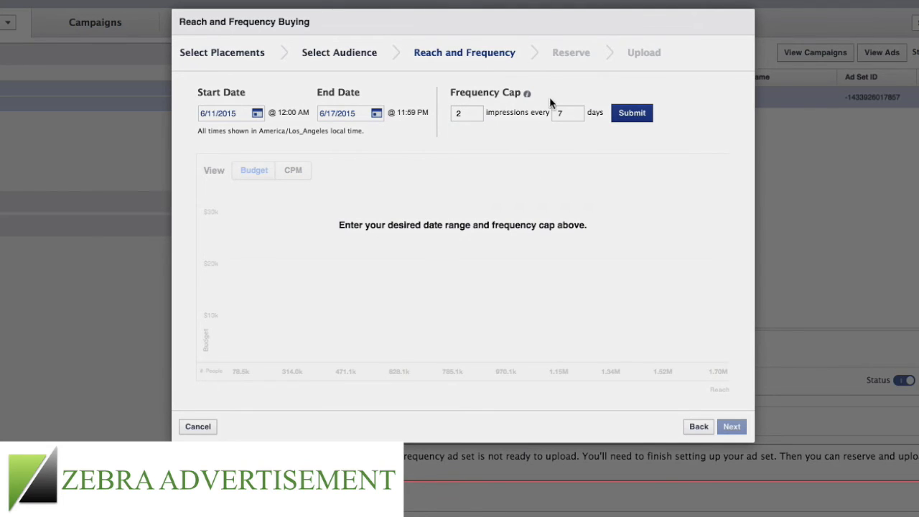
# Submit the date range and frequency cap, raise the reach on the graph to about 1,176,250 people, and continue.
pyautogui.click(639, 115)
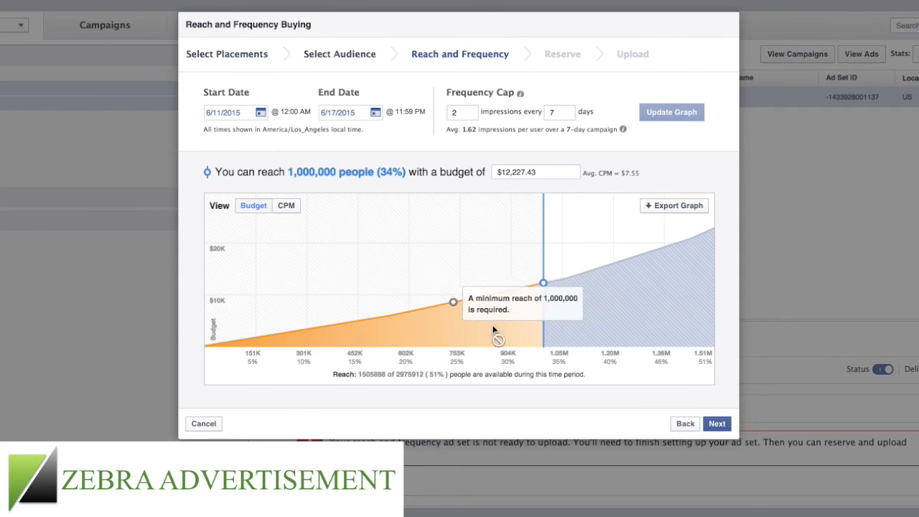
pyautogui.moveTo(543, 245)
pyautogui.mouseDown()
pyautogui.moveTo(635, 237)
pyautogui.moveTo(712, 213)
pyautogui.moveTo(591, 246)
pyautogui.moveTo(527, 247)
pyautogui.moveTo(544, 242)
pyautogui.mouseUp()
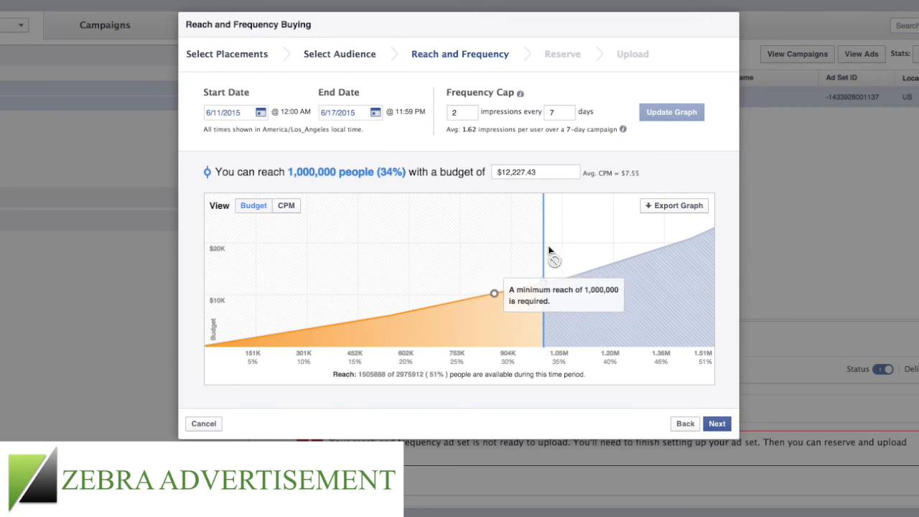
pyautogui.moveTo(545, 247); pyautogui.dragTo(601, 271)
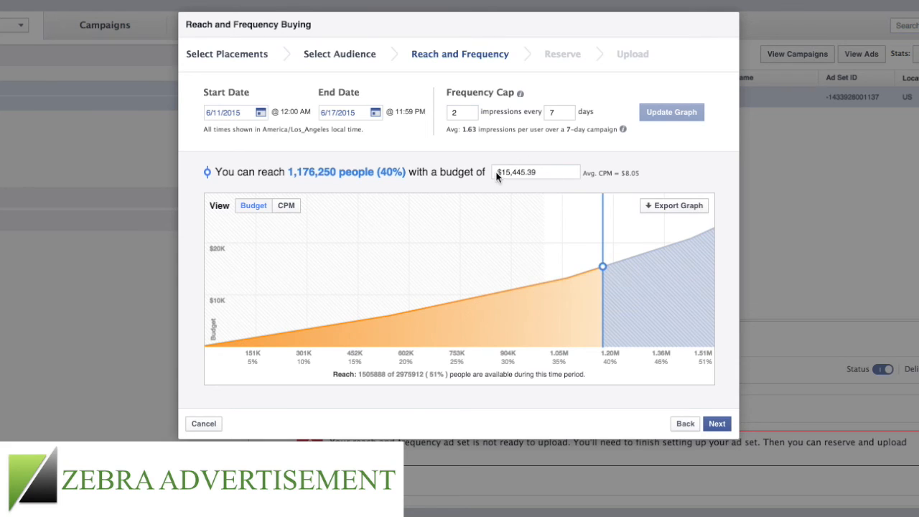
pyautogui.click(716, 418)
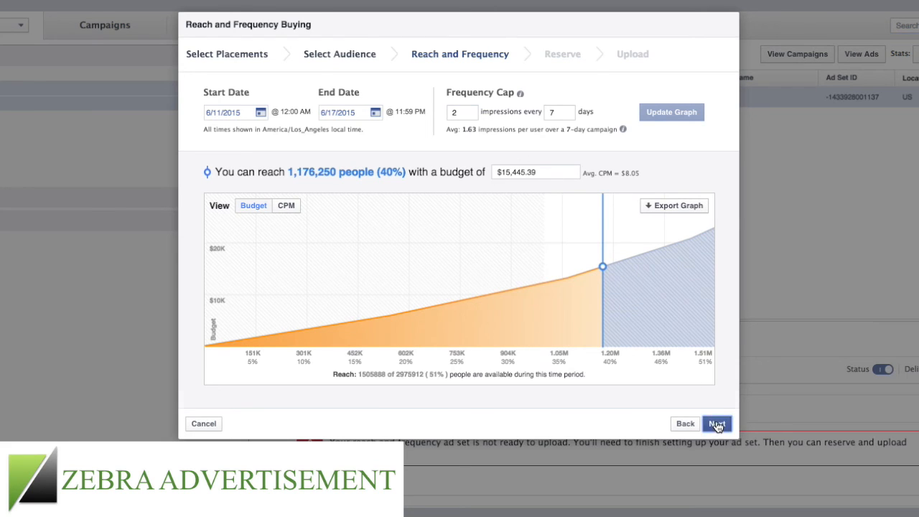